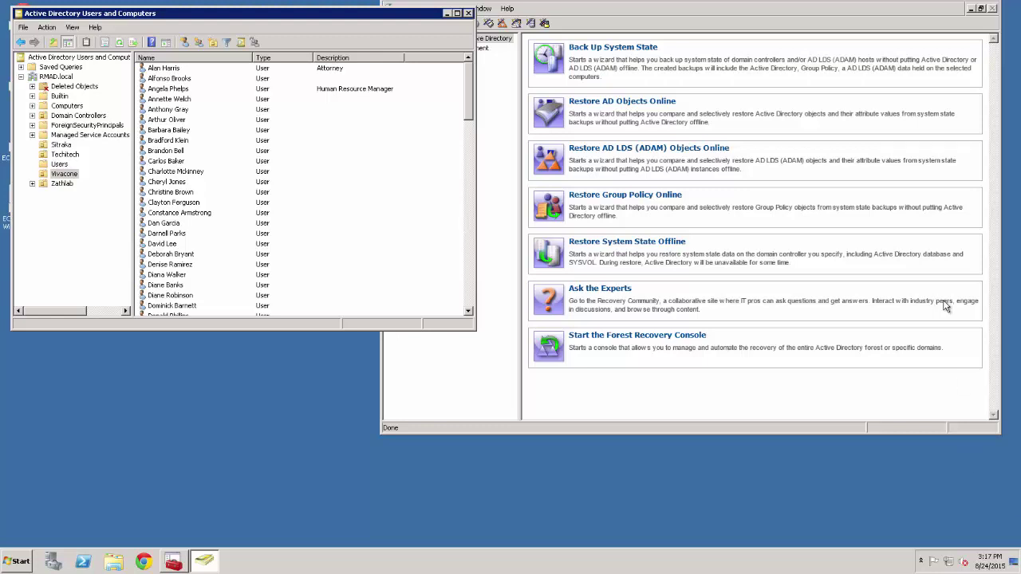
Step: Review the general properties of the user described as Attorney, including the office, and close them without saving changes
left_click(168, 71)
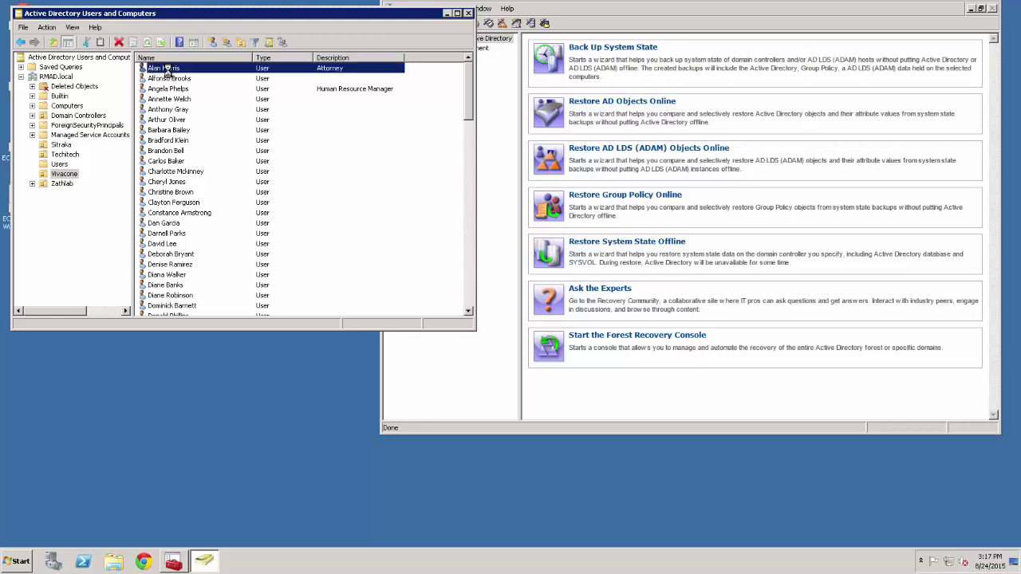
double_click(167, 70)
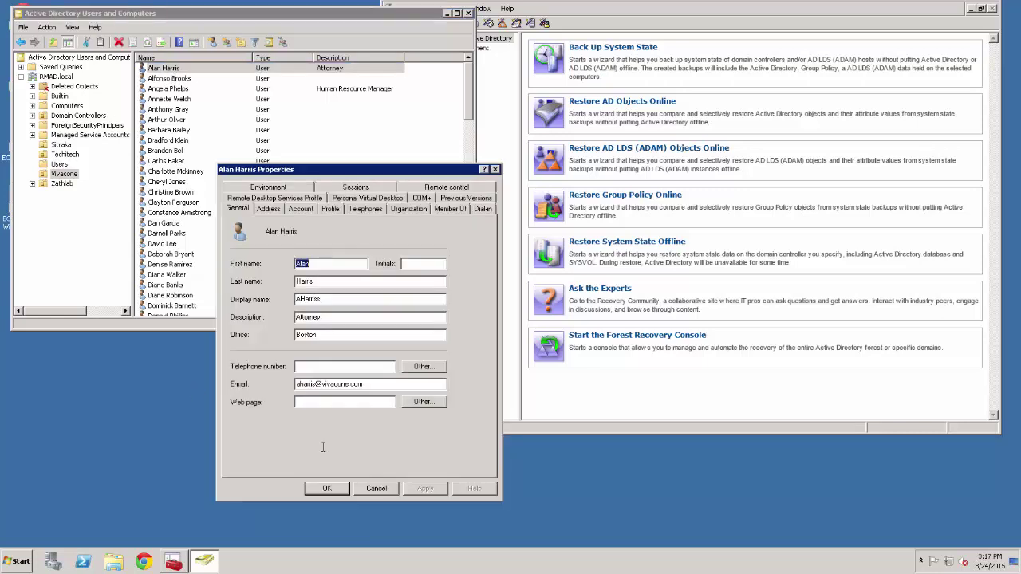
left_click(326, 334)
left_click(392, 490)
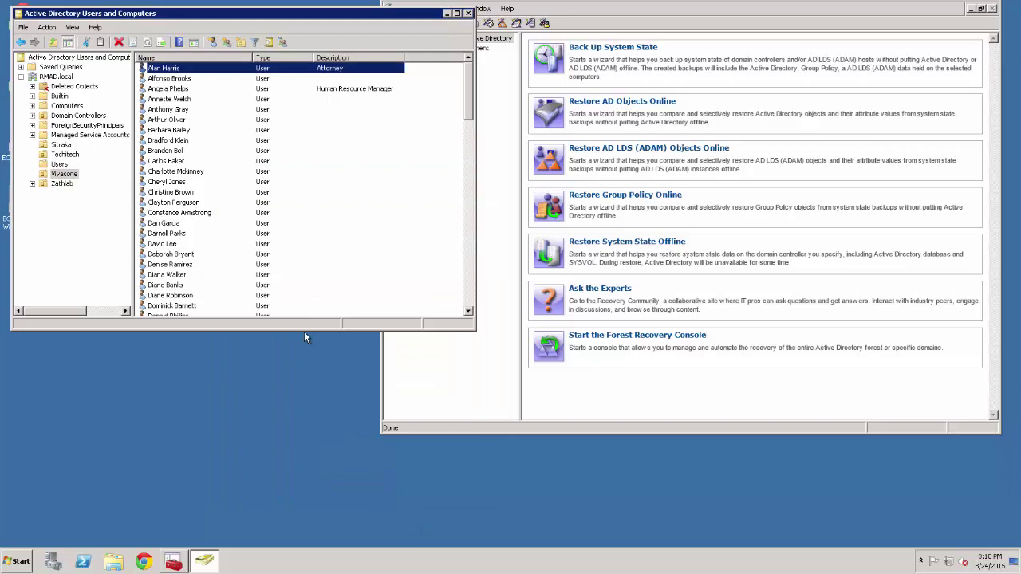
Step: Change the e-mail domain of the Human Resource Manager user to vsomethingcrazy.com and apply the change
left_click(169, 90)
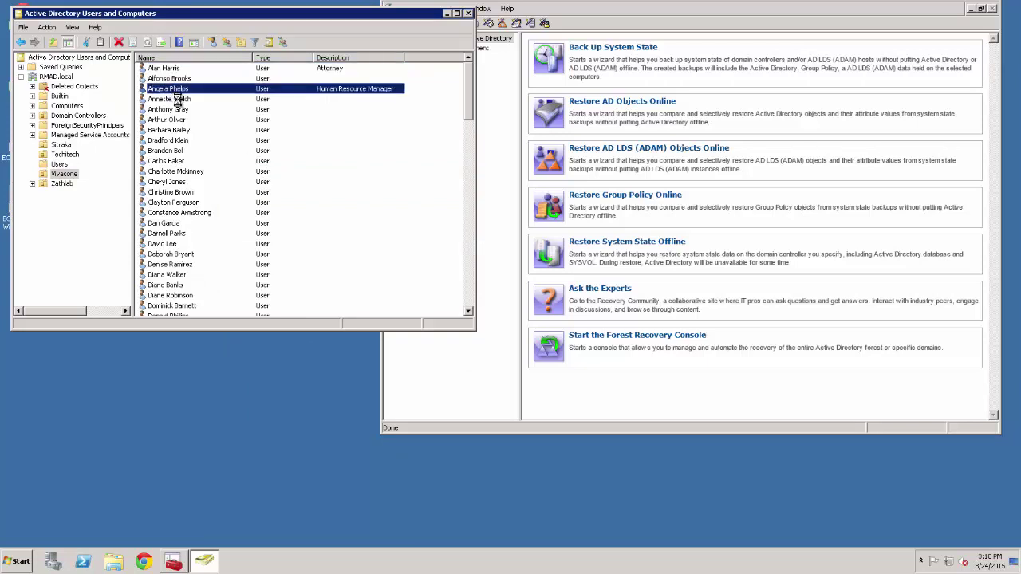
double_click(170, 90)
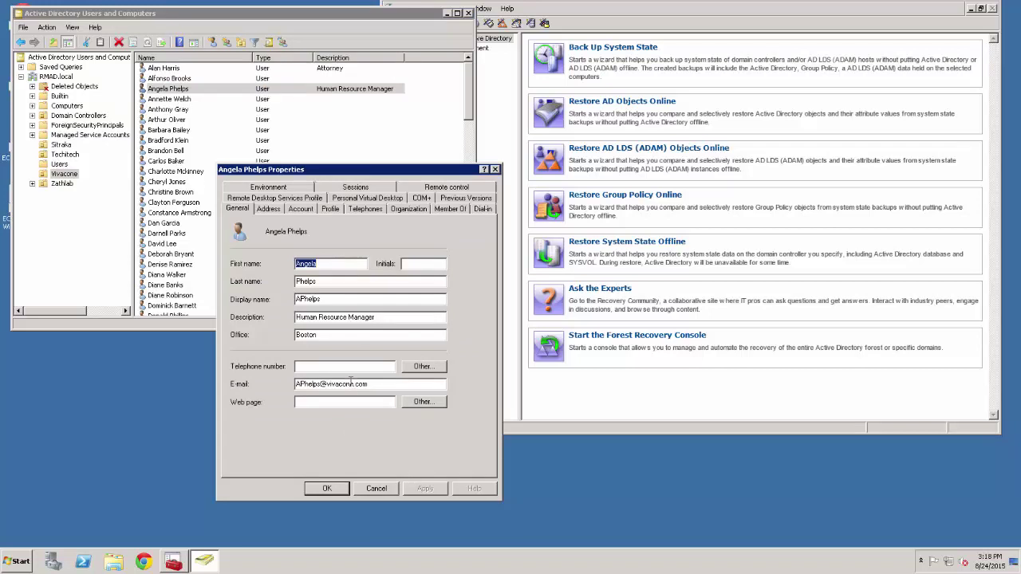
left_click(353, 385)
key("BackSpace")
key("BackSpace")
key("BackSpace")
key("BackSpace")
key("BackSpace")
key("BackSpace")
key("BackSpace")
type("somethingcrazy")
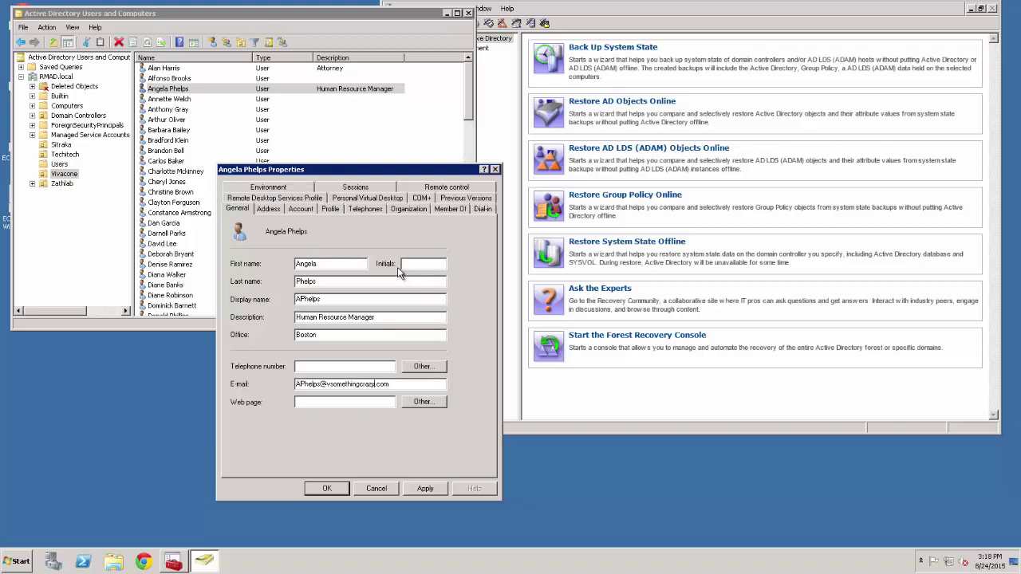
left_click(442, 491)
left_click(327, 489)
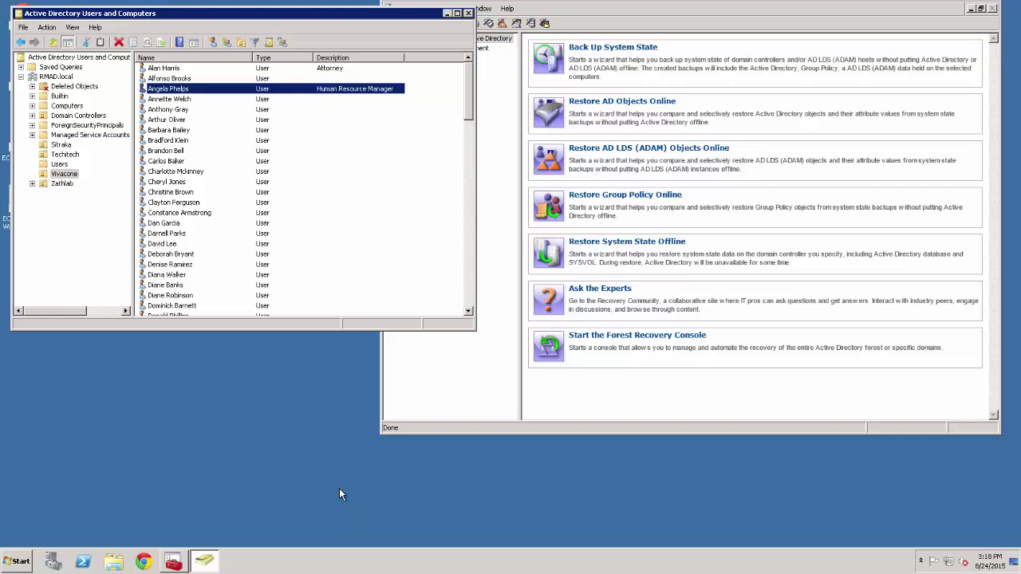
Step: Switch to Recovery Manager and start restoring AD objects online in compare, restore and report mode, using the 8/24/2015 2:55:18 PM backup
left_click(391, 70)
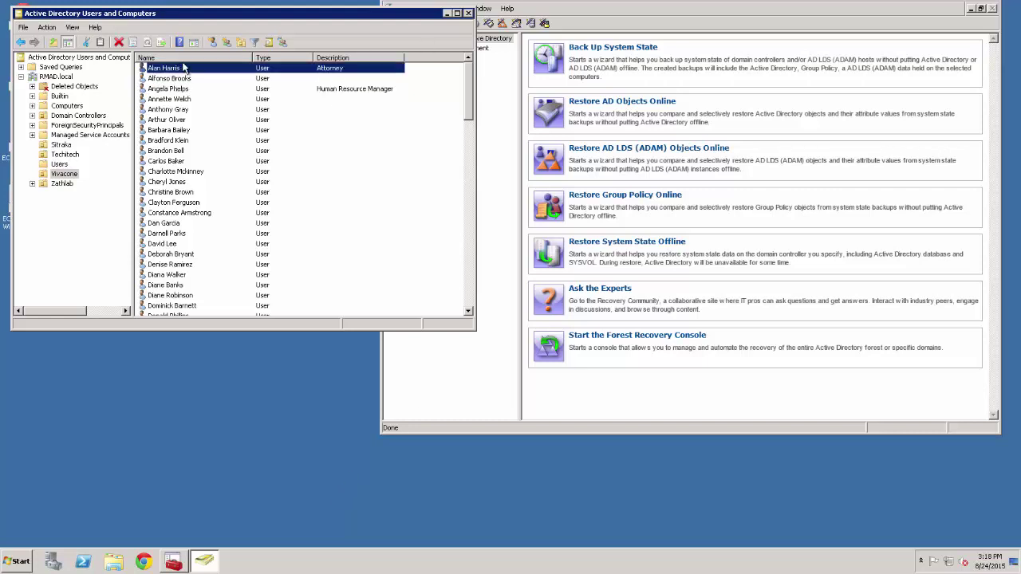
left_click(588, 121)
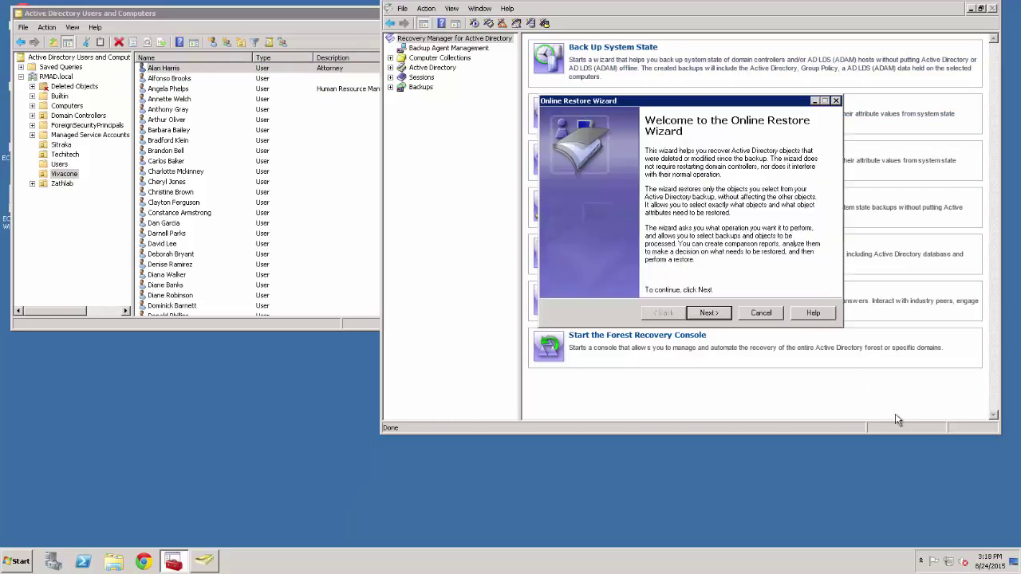
left_click(715, 317)
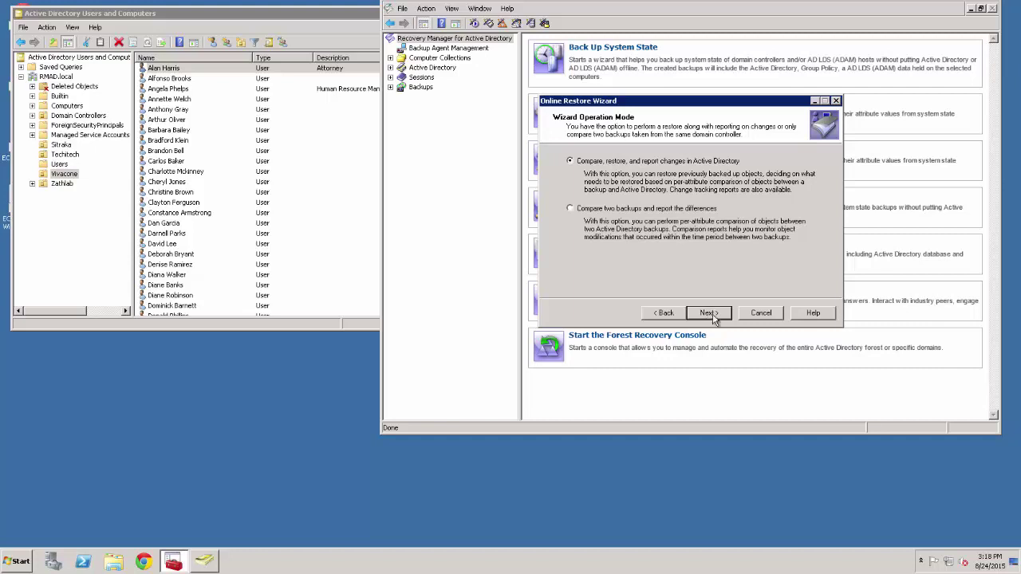
left_click(713, 317)
left_click(714, 316)
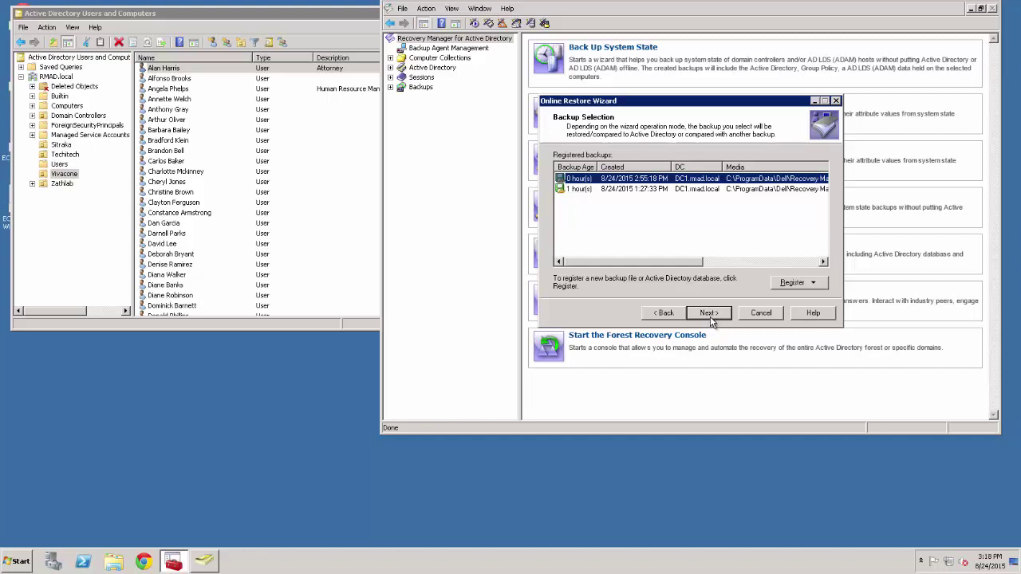
left_click(710, 315)
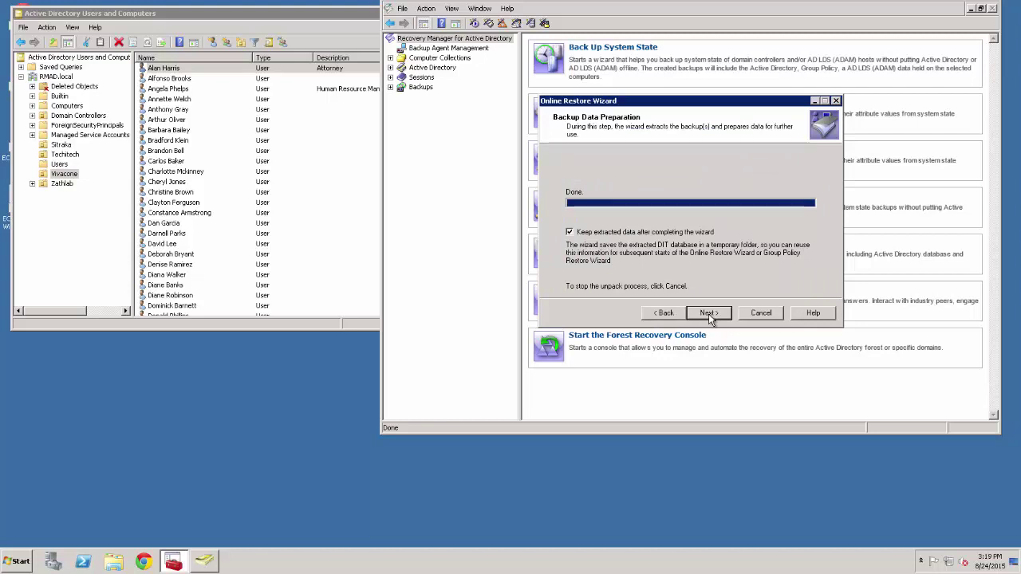
Step: Accept agentless access to dc1.RMAD.local and add the whole DC=RMAD,DC=local domain as the object to process
left_click(710, 313)
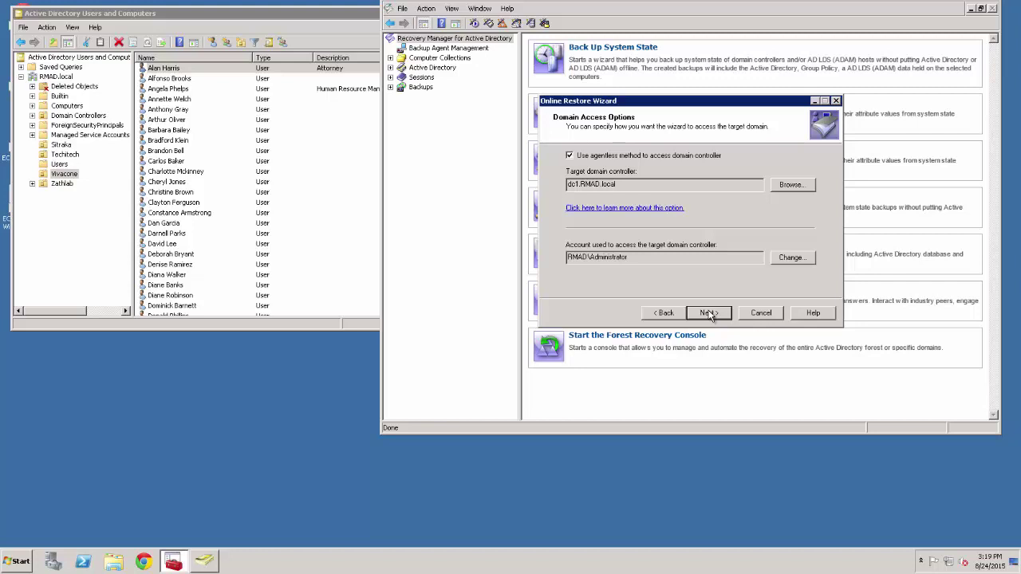
left_click(709, 313)
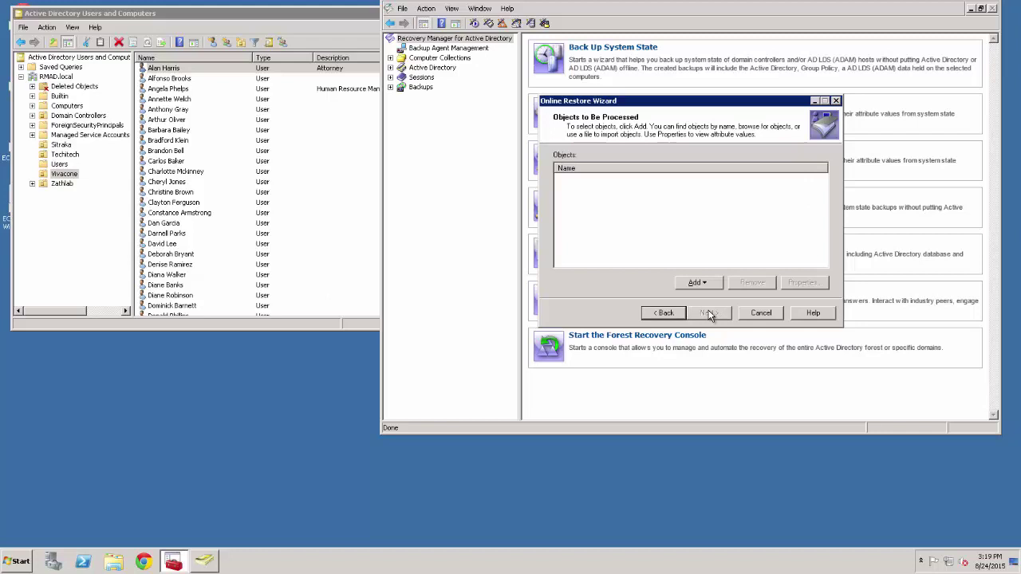
left_click(712, 284)
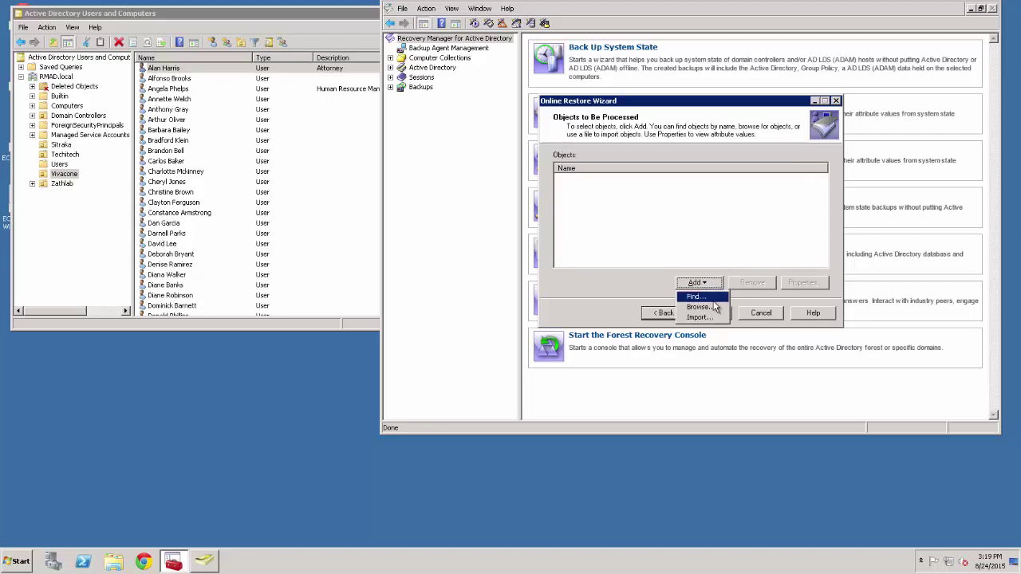
left_click(693, 294)
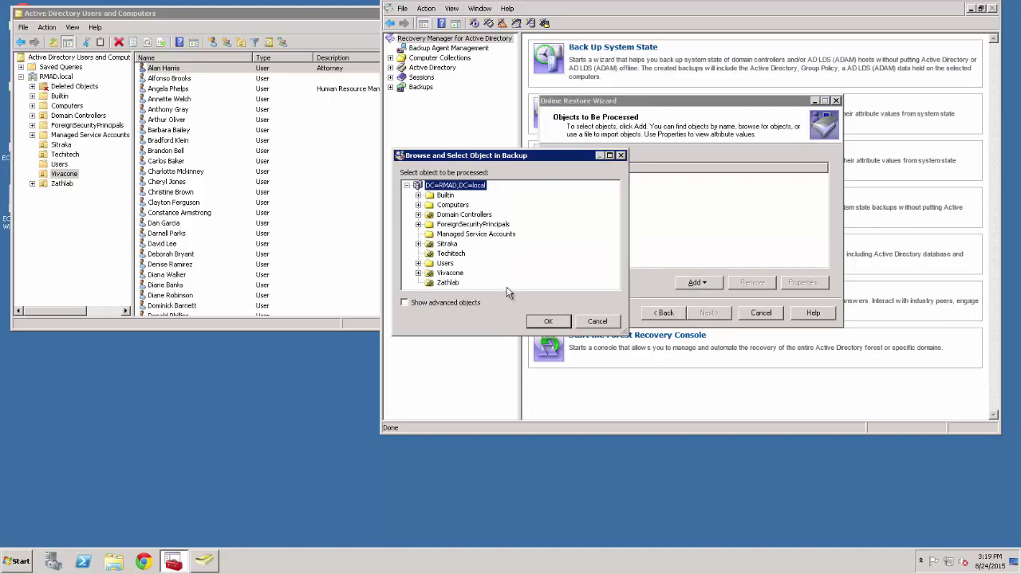
left_click(549, 322)
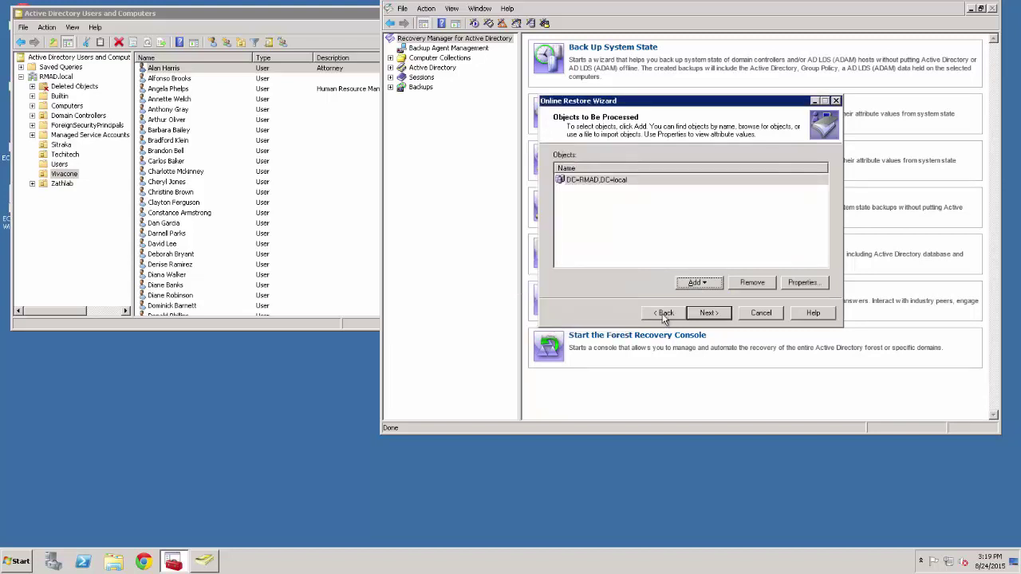
left_click(707, 315)
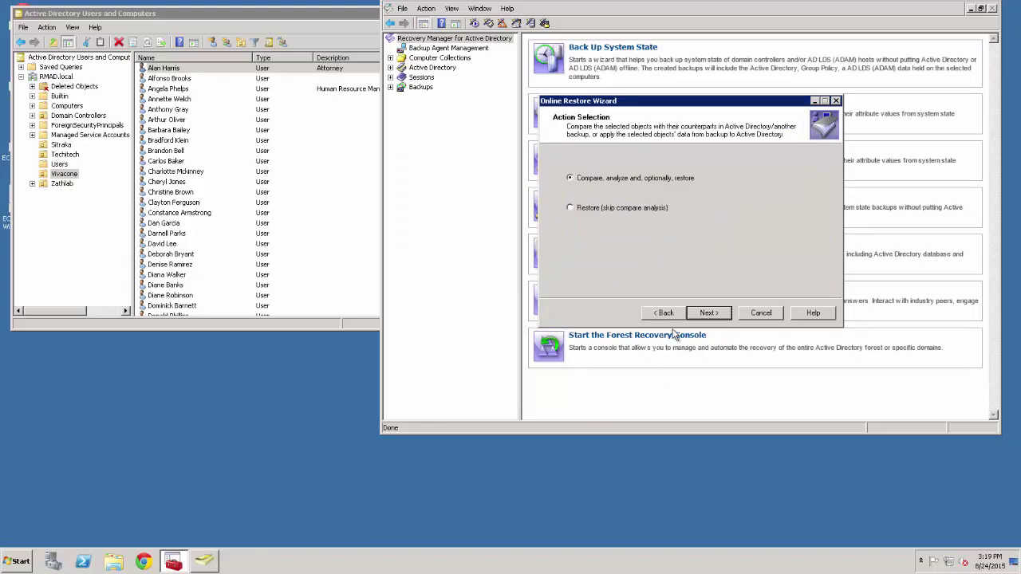
Step: Run the compare and analyze operation on all child objects and attributes, reporting only changed objects and changed attributes
left_click(710, 314)
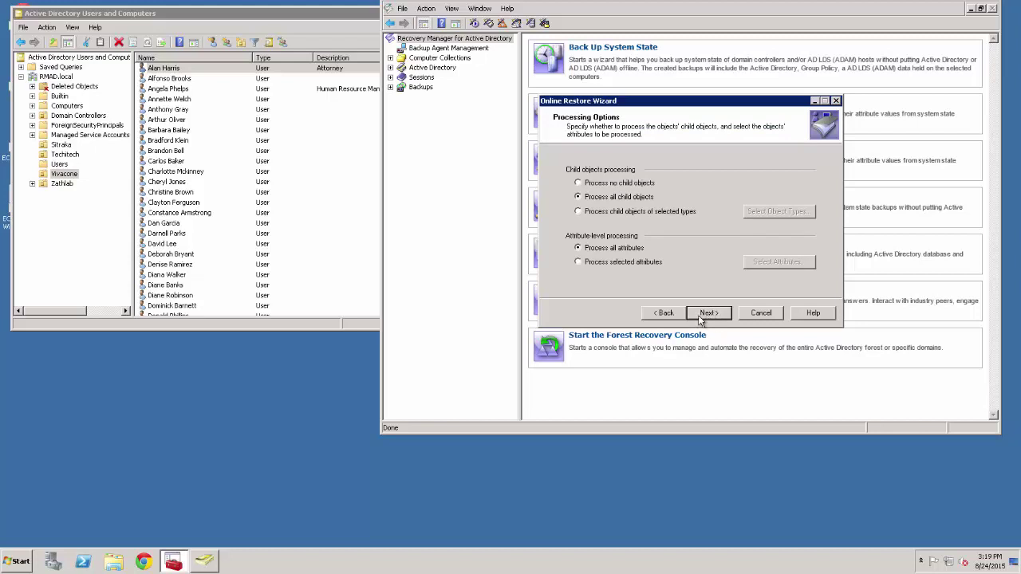
left_click(710, 316)
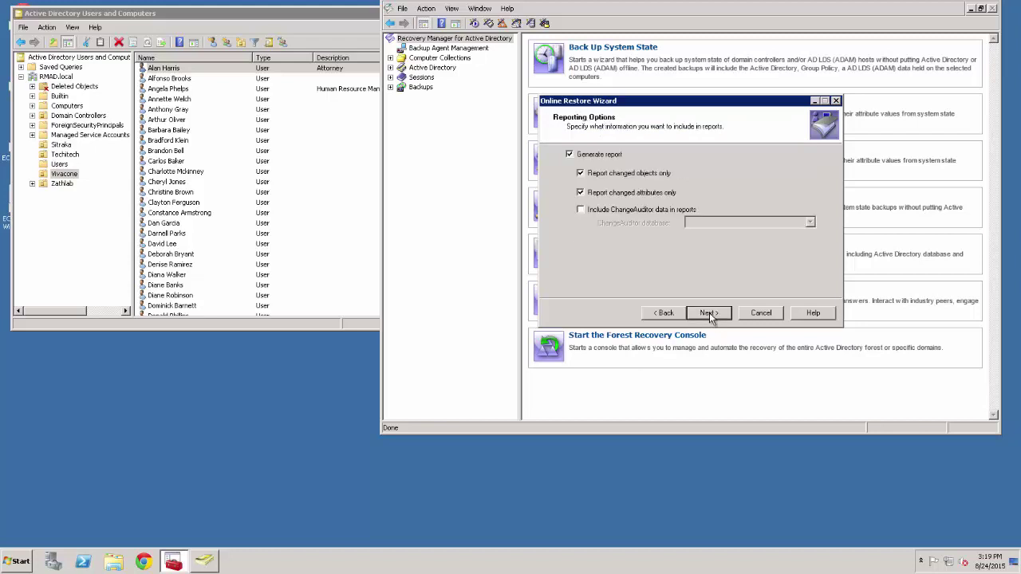
left_click(710, 314)
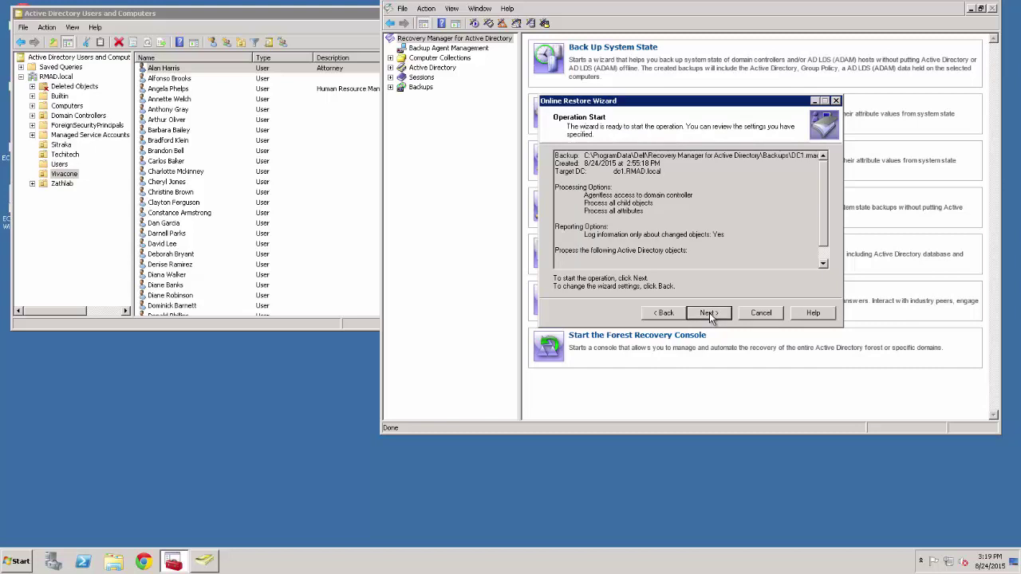
left_click(710, 314)
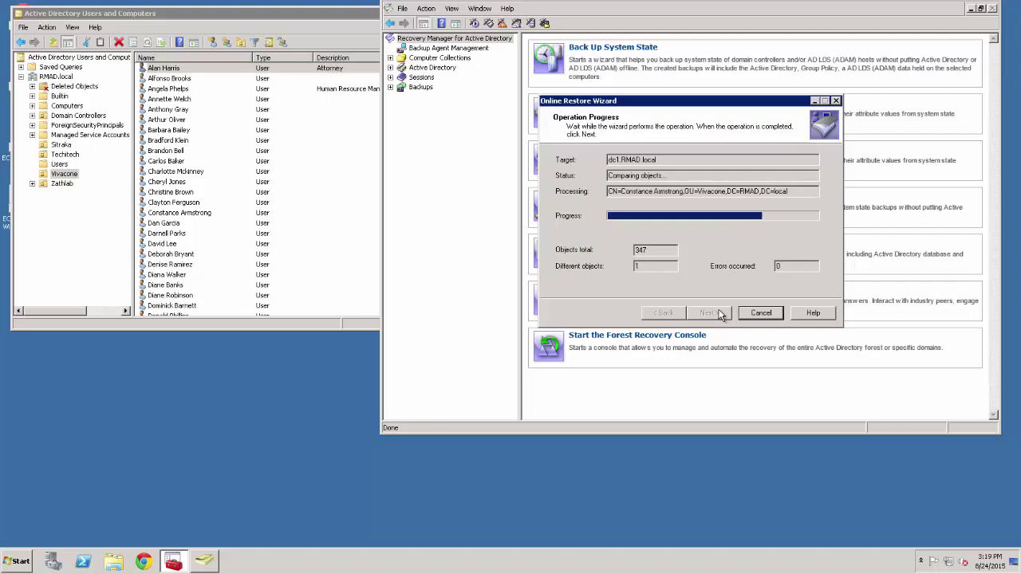
left_click(714, 313)
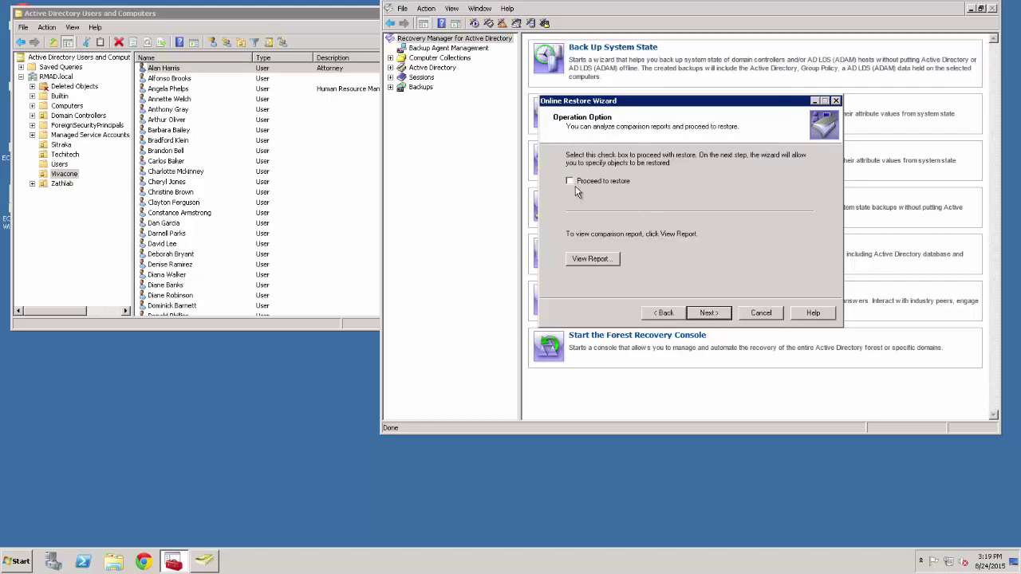
Step: Examine the old and new attribute values of both modified users in the detailed comparison report, and close the report
left_click(596, 259)
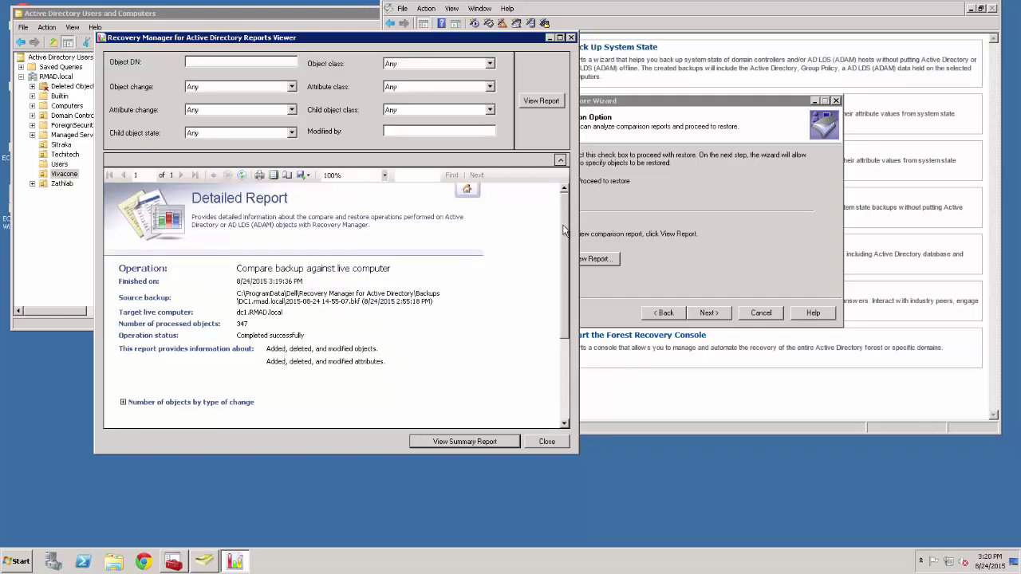
left_click_drag(563, 231, 563, 308)
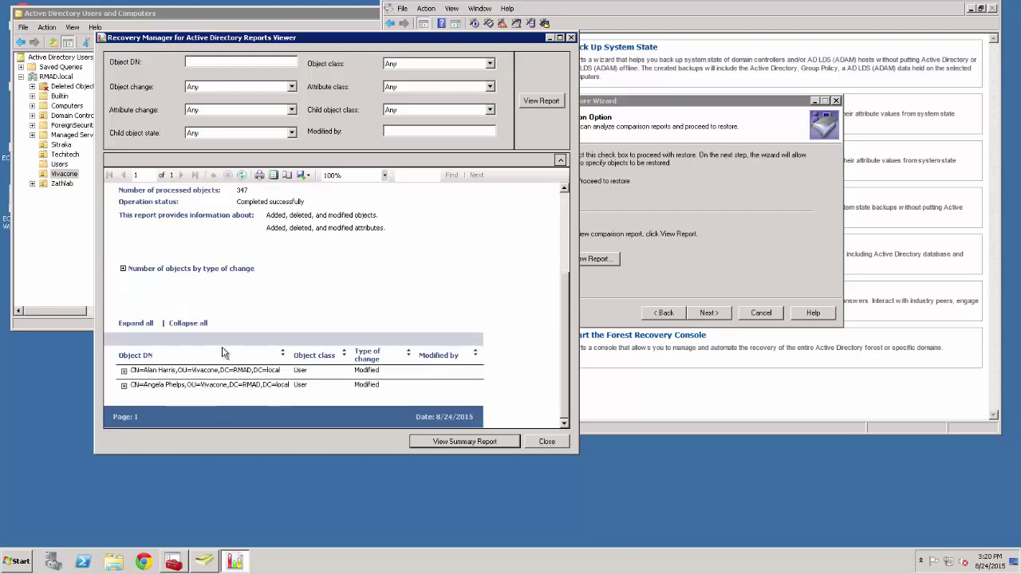
left_click(124, 371)
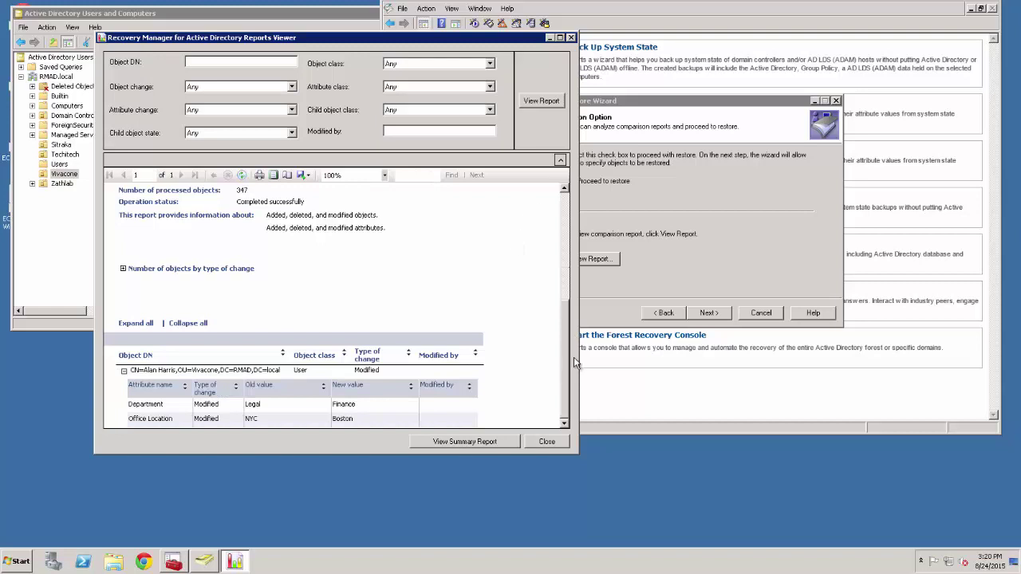
scroll(575, 363, "down", 3)
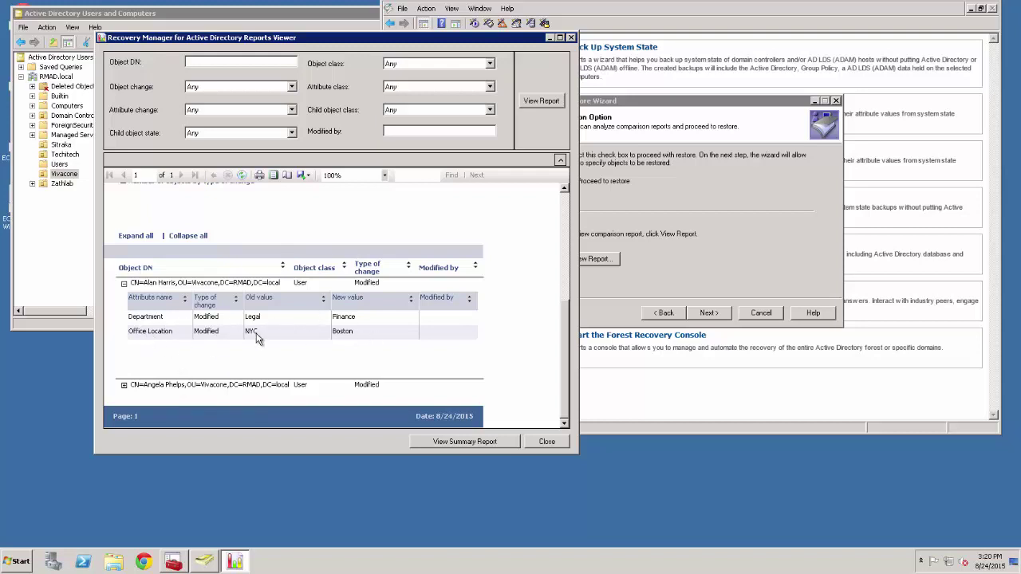
left_click(123, 386)
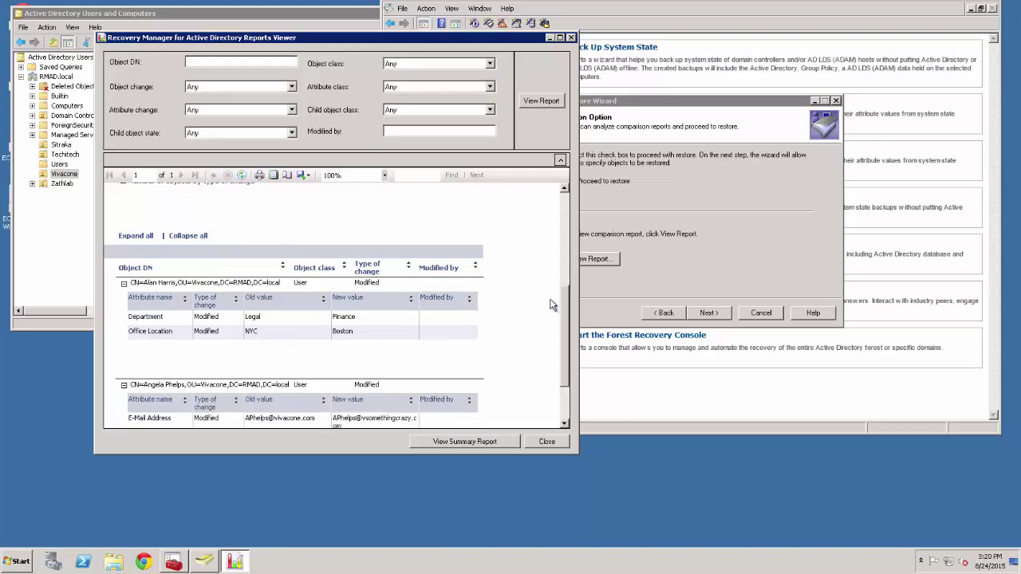
left_click(563, 395)
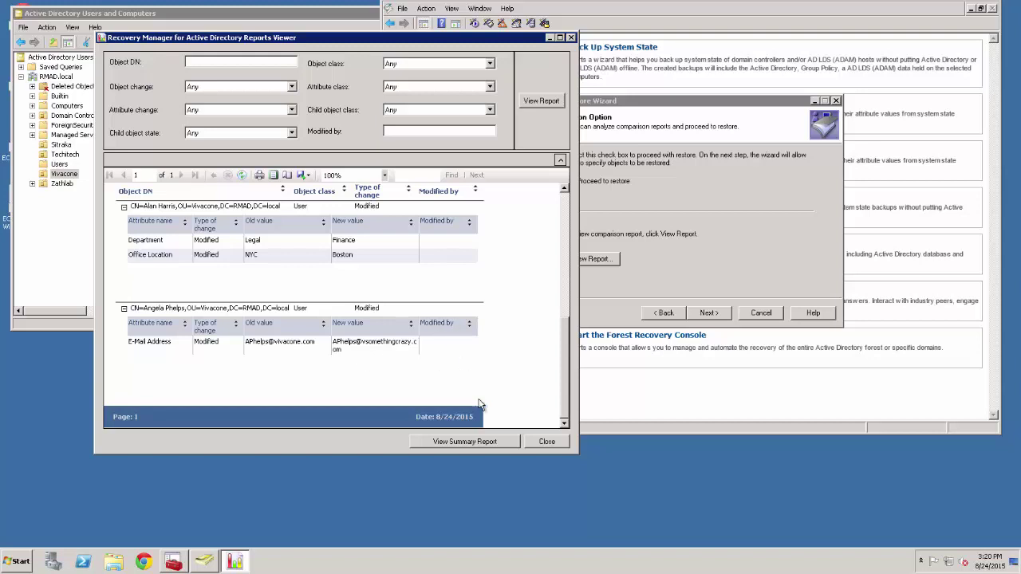
left_click(545, 443)
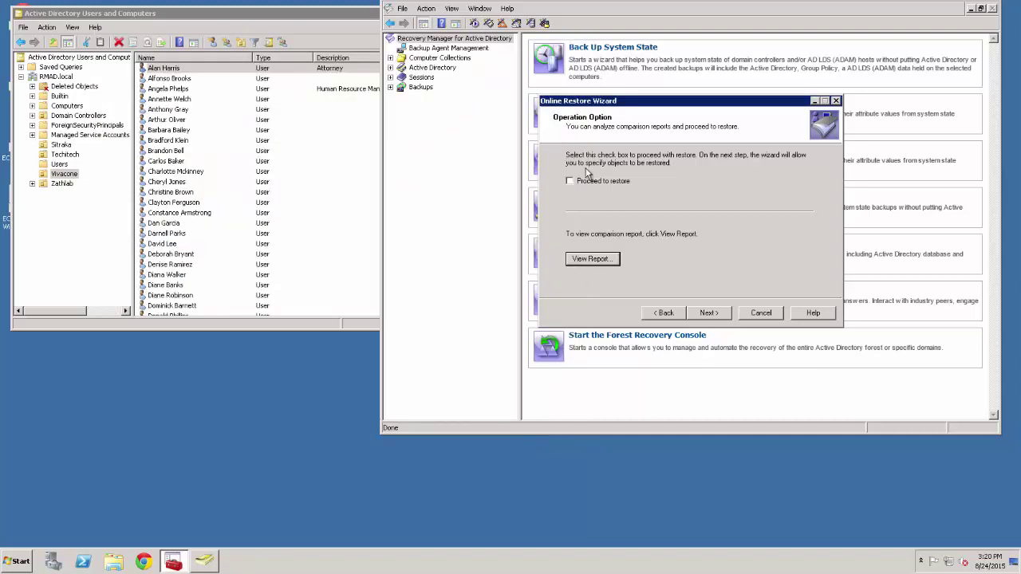
Step: Proceed to restore from the comparison results and select a changed user in the Vivacone OU as the object to restore
left_click(572, 182)
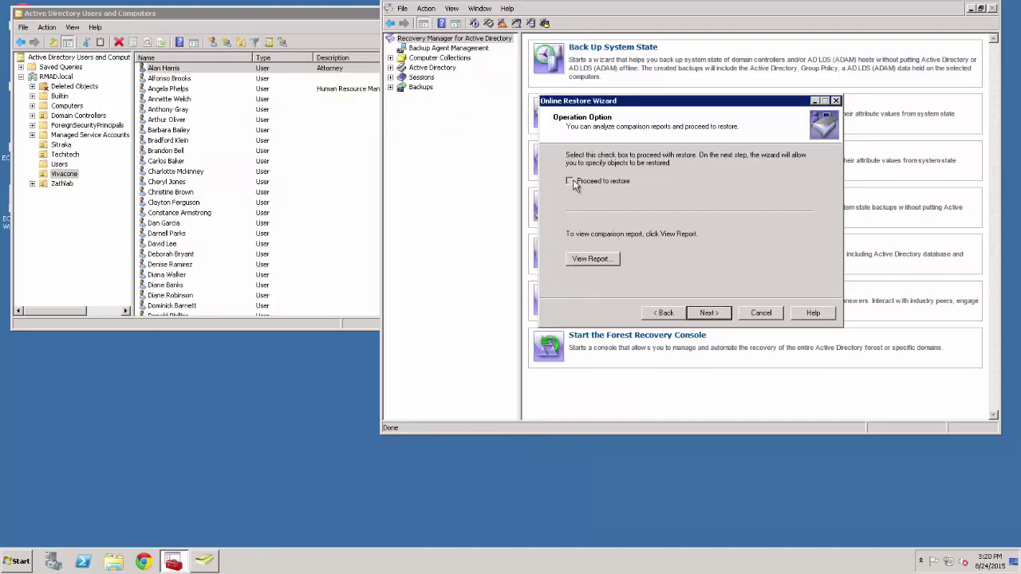
left_click(709, 314)
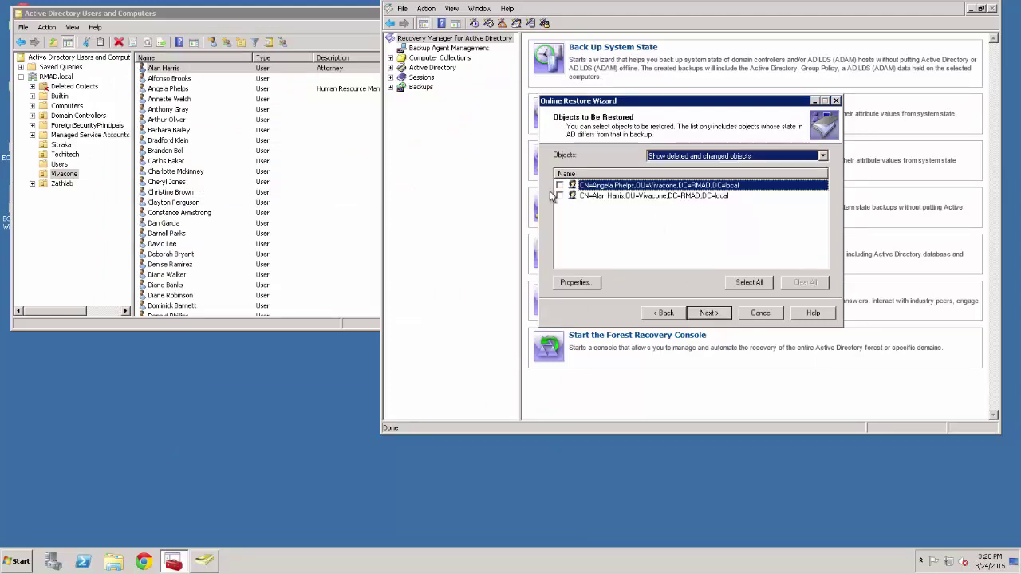
left_click(710, 314)
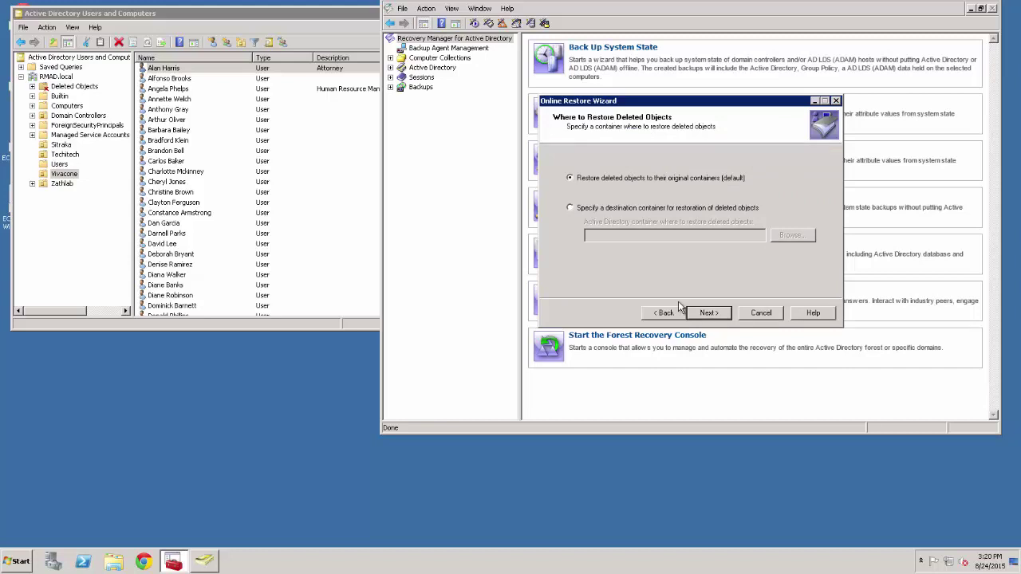
Step: Run the restore to original containers with all child objects and all attributes, reporting only changed objects and changed attributes
left_click(712, 314)
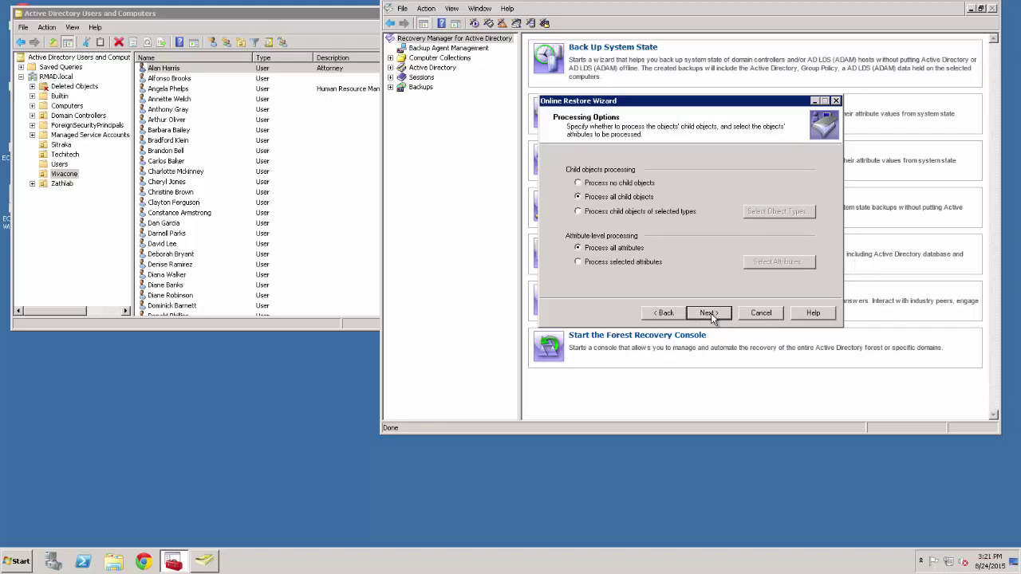
left_click(713, 314)
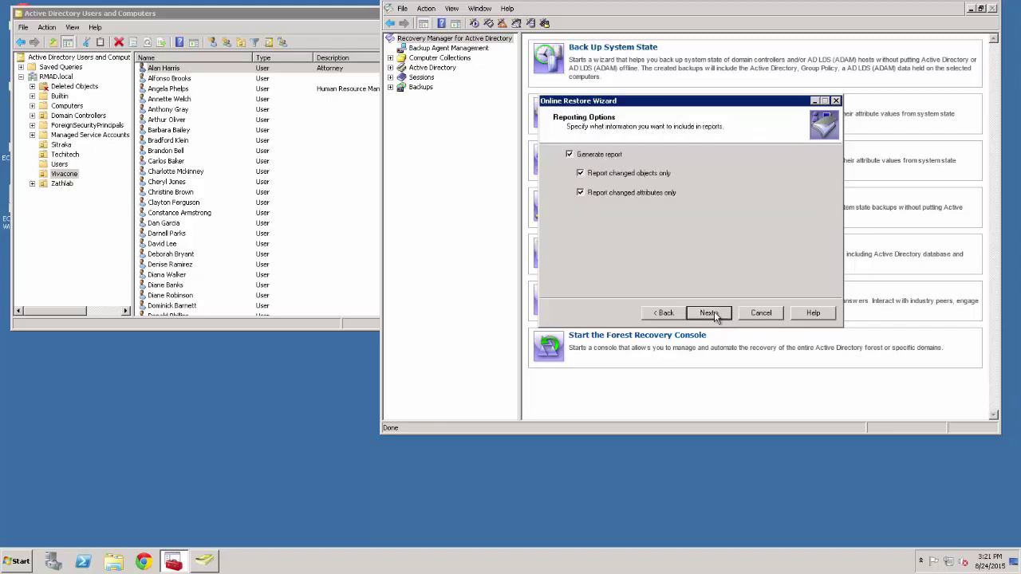
left_click(714, 314)
left_click(715, 314)
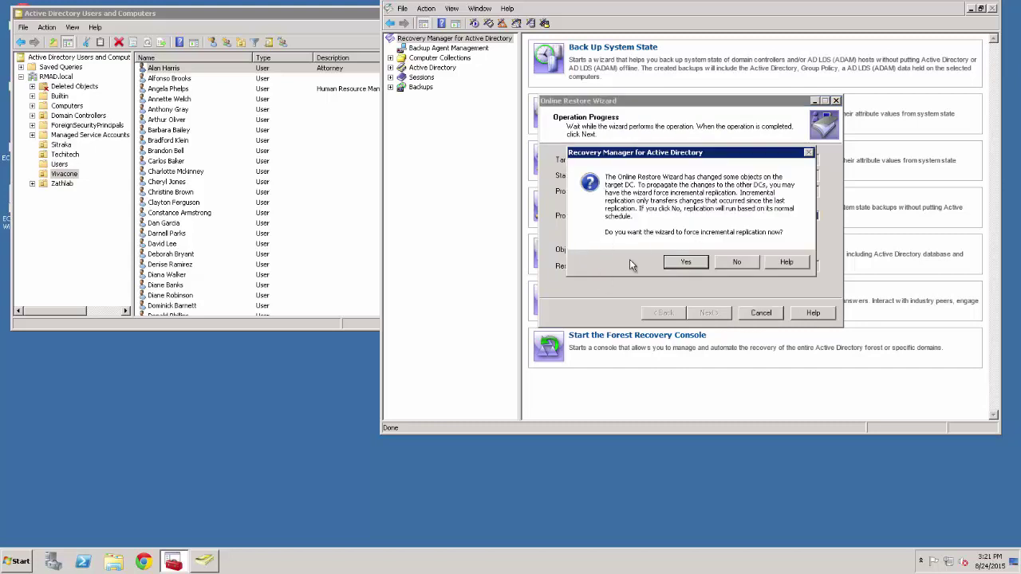
Step: Force incremental replication of the restored changes to the other domain controllers and finish the Online Restore Wizard
left_click(686, 262)
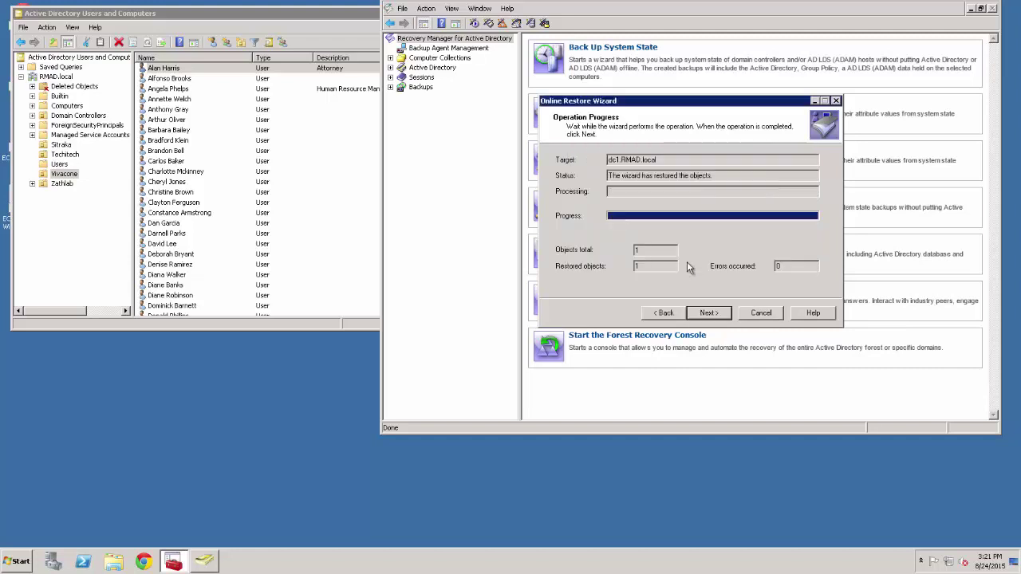
left_click(708, 312)
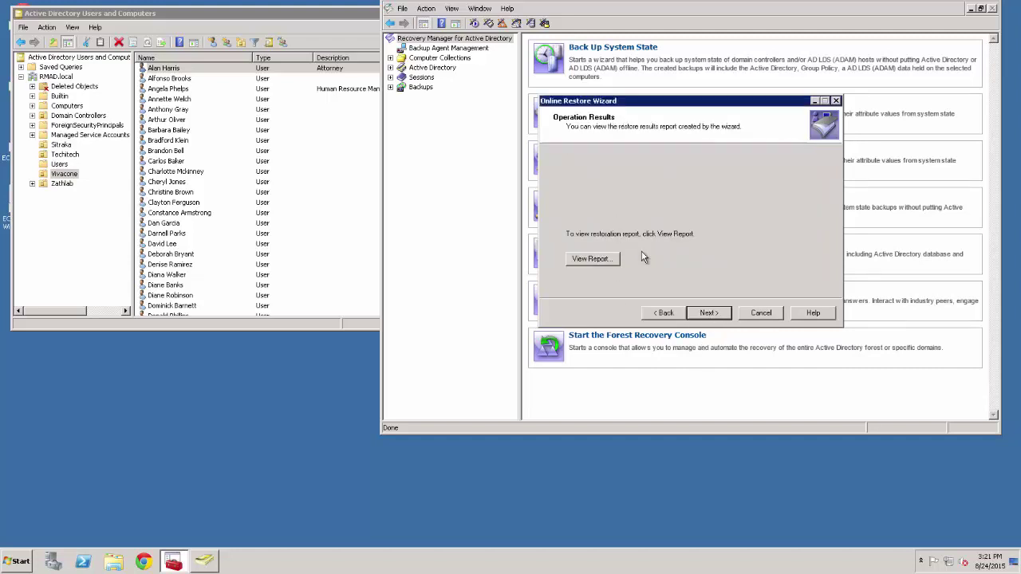
left_click(708, 312)
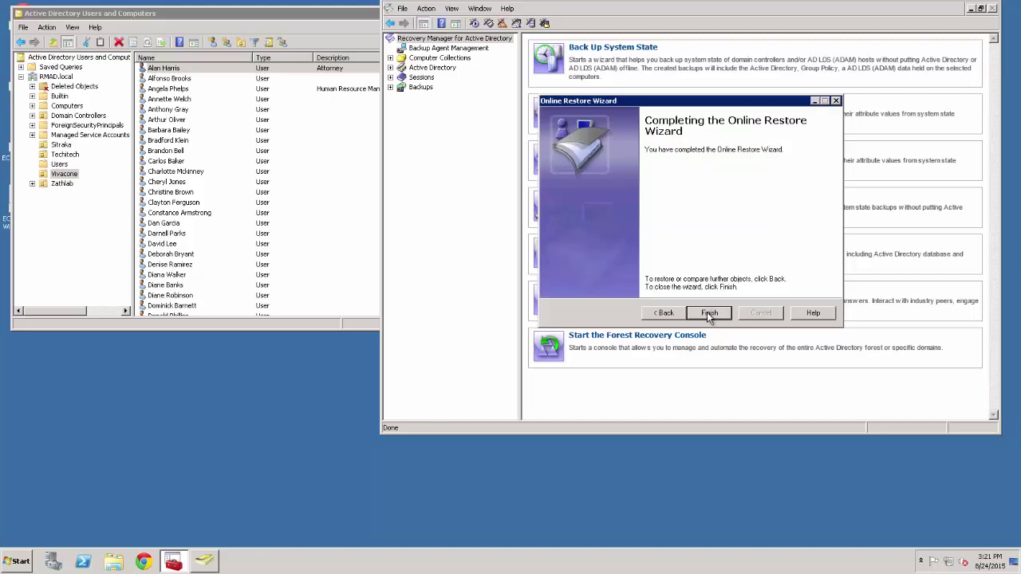
left_click(710, 313)
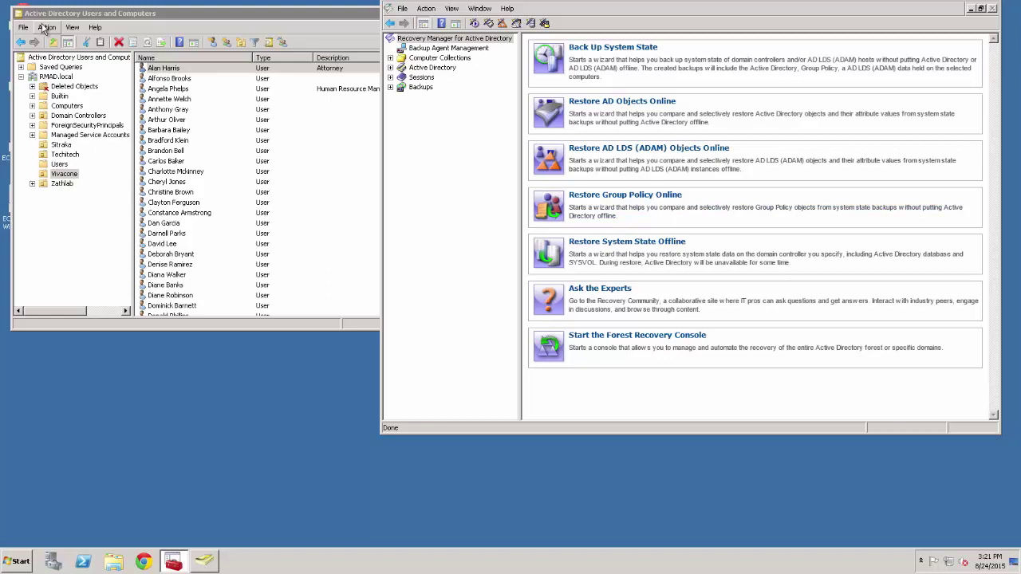
Step: Switch to Active Directory Users and Computers, refresh the whole tree from its root, and list the users in the Vivacone OU
left_click(45, 58)
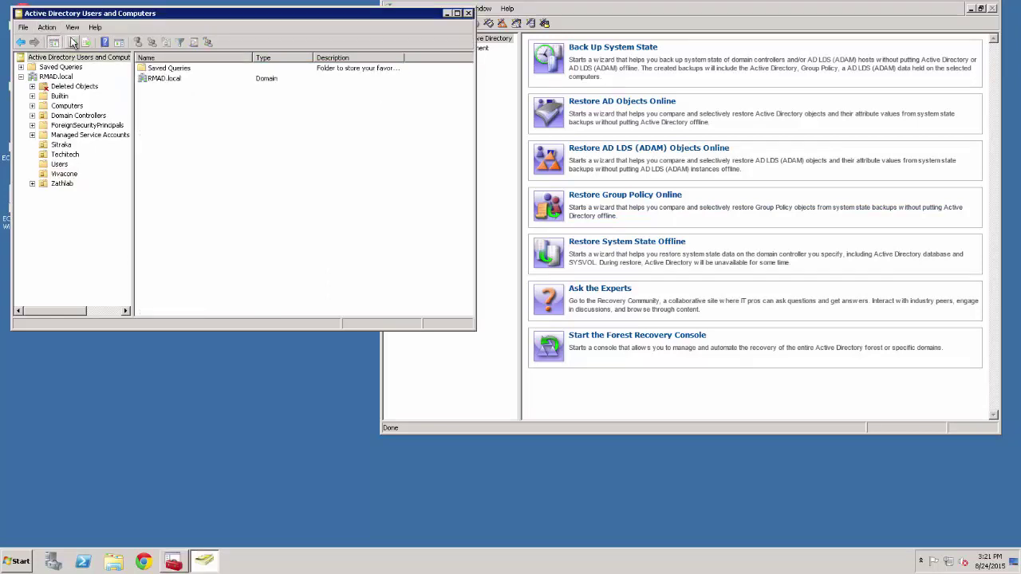
left_click(72, 42)
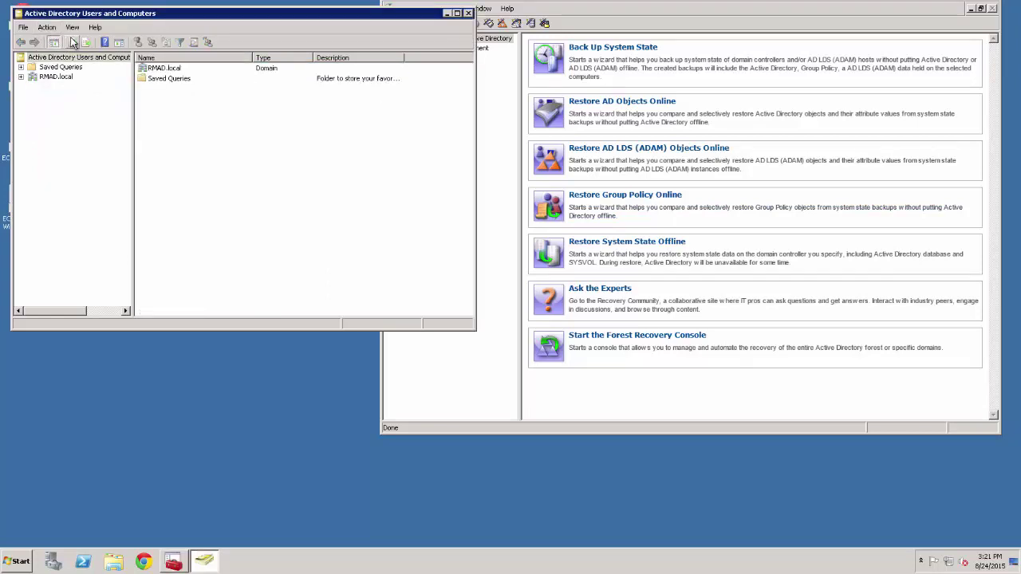
left_click(21, 76)
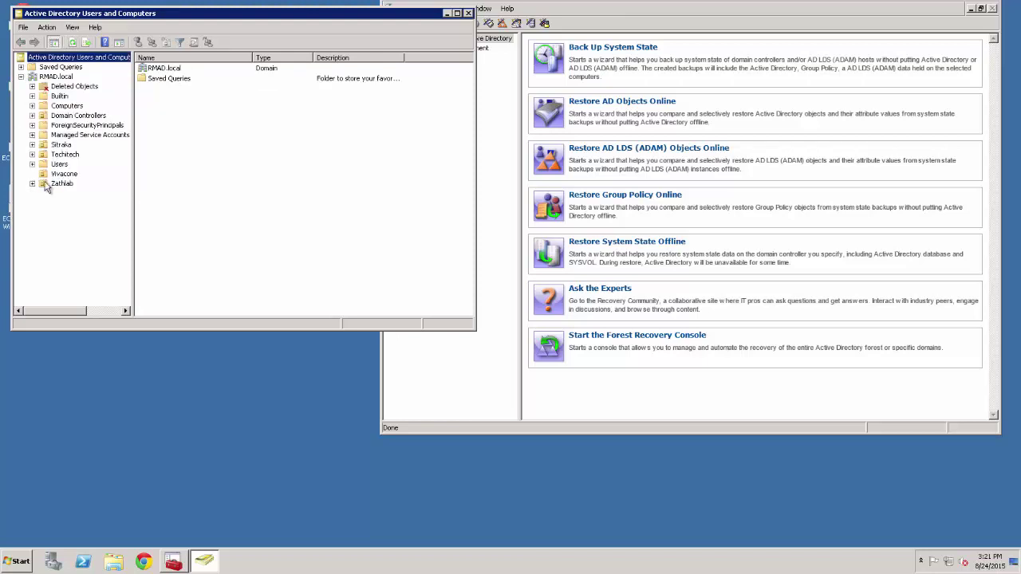
left_click(63, 174)
Step: Check the e-mail address in the properties of the user described as Human Resource Manager, and close them without changes
double_click(174, 90)
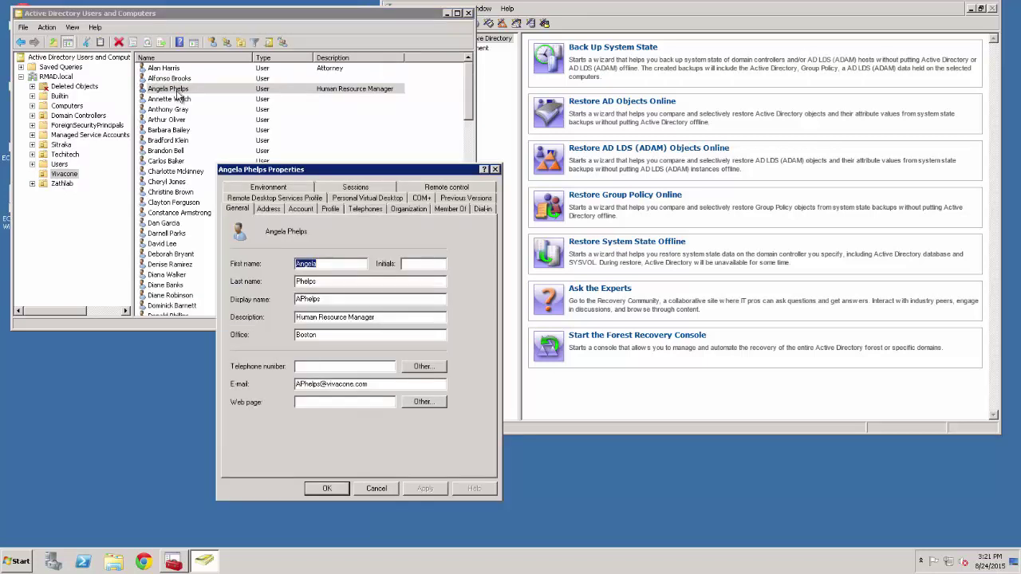
left_click_drag(384, 385, 291, 380)
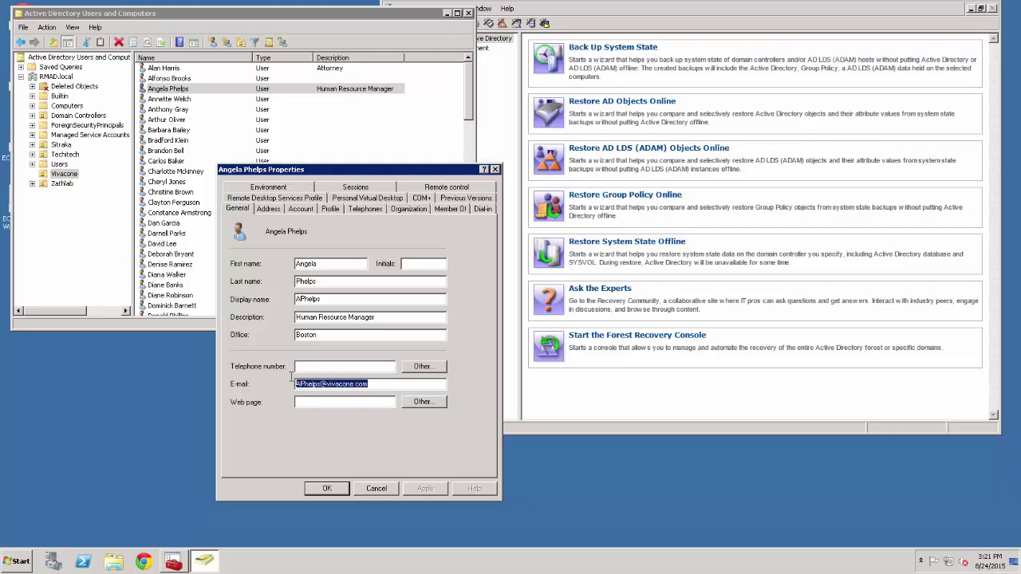
left_click(376, 487)
Step: Check the job title, department and company in the properties of the user described as Attorney, and close them without changes
double_click(177, 68)
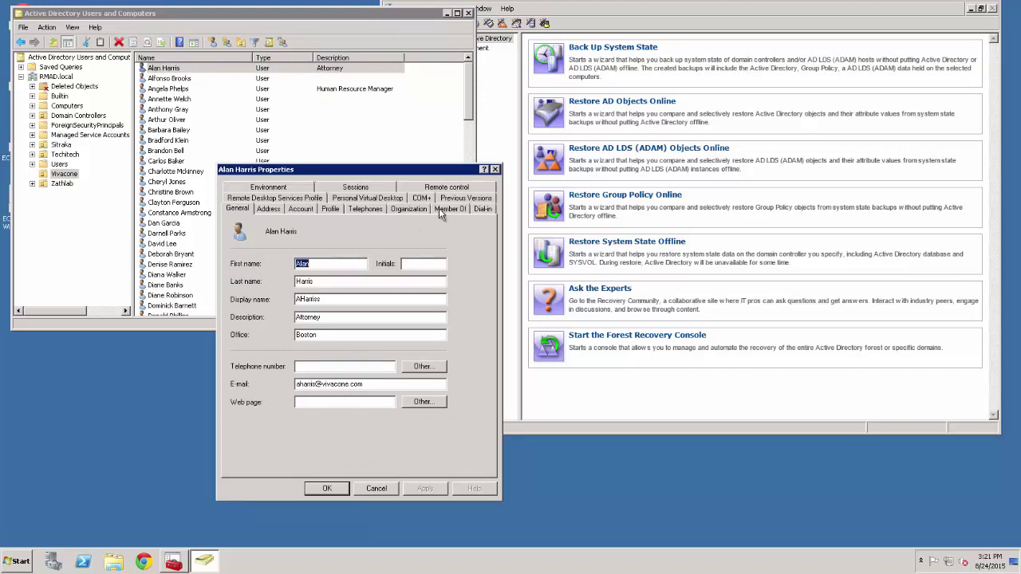
left_click(418, 211)
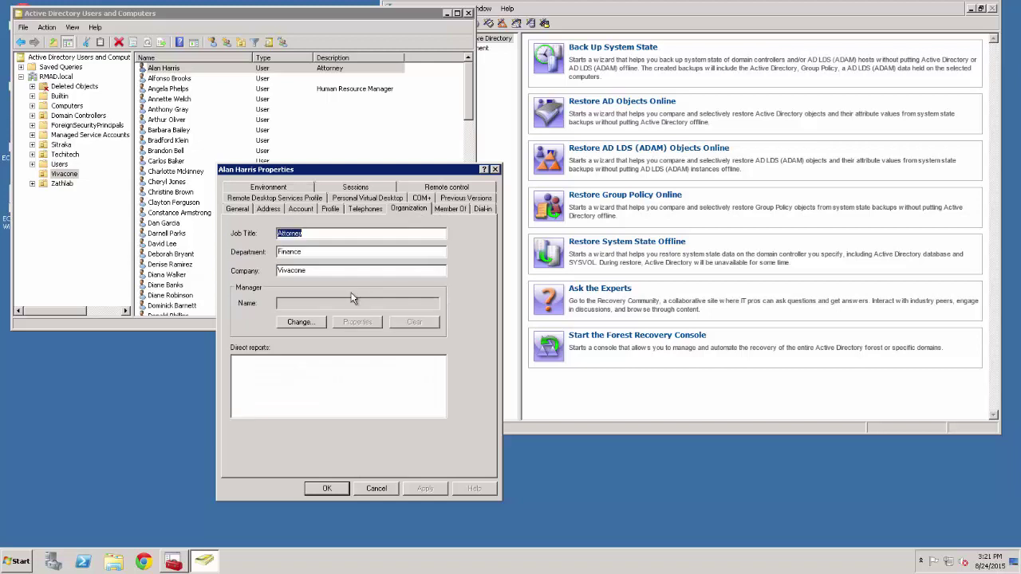
left_click(375, 488)
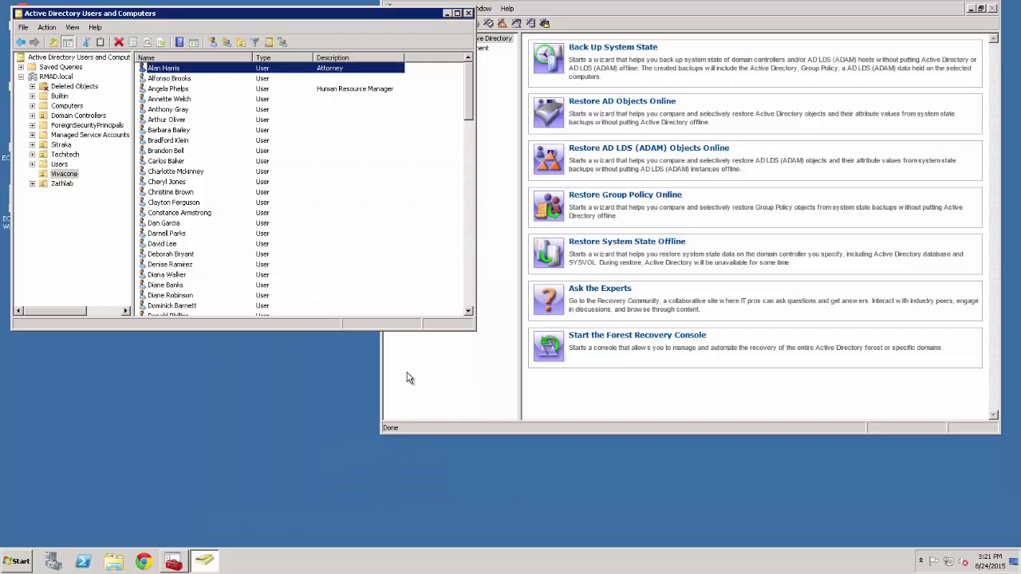